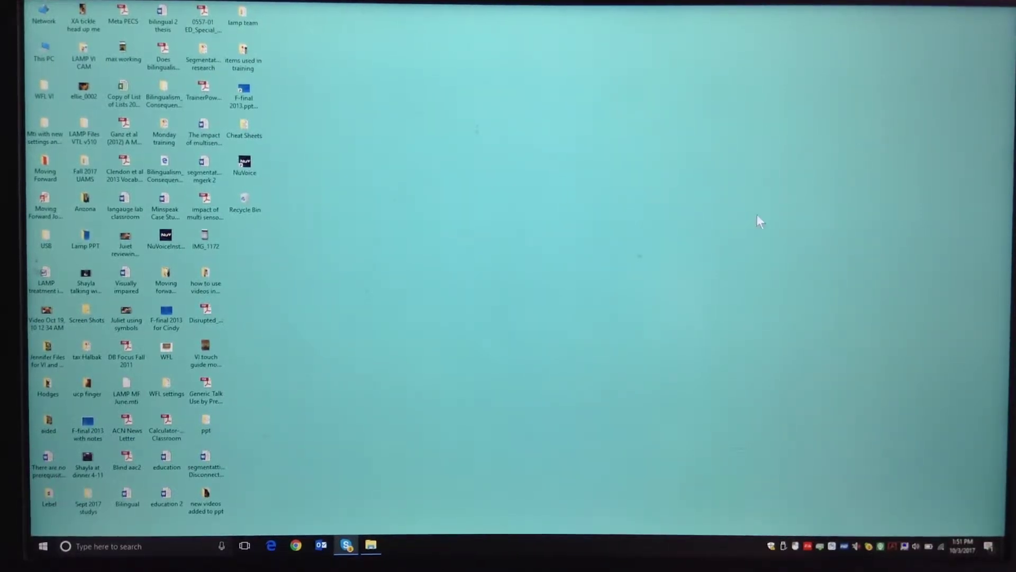
Search Google for 'accent pass' and open the Prentke Romich PASS Support result.
click(297, 545)
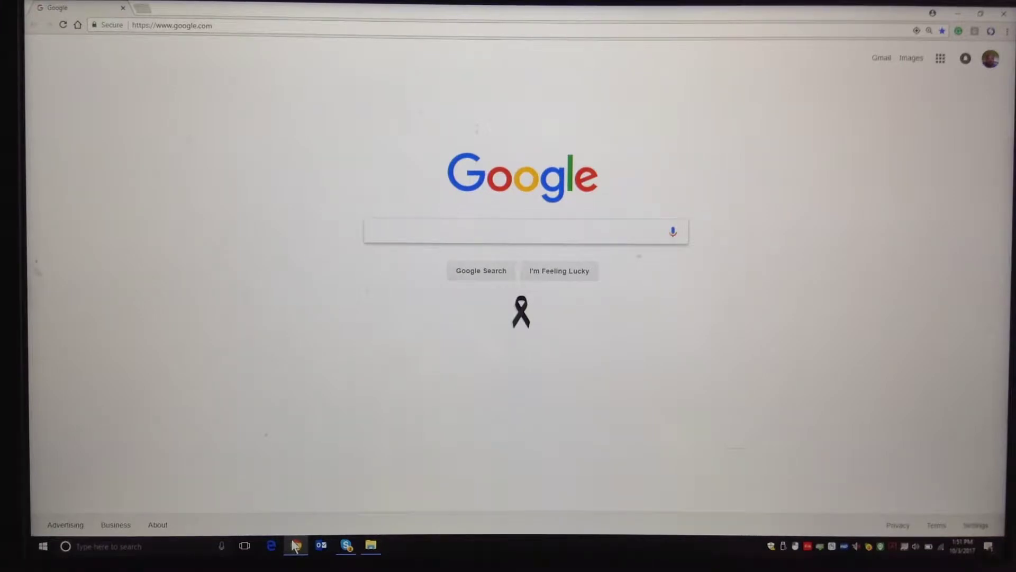
click(391, 232)
text(acc)
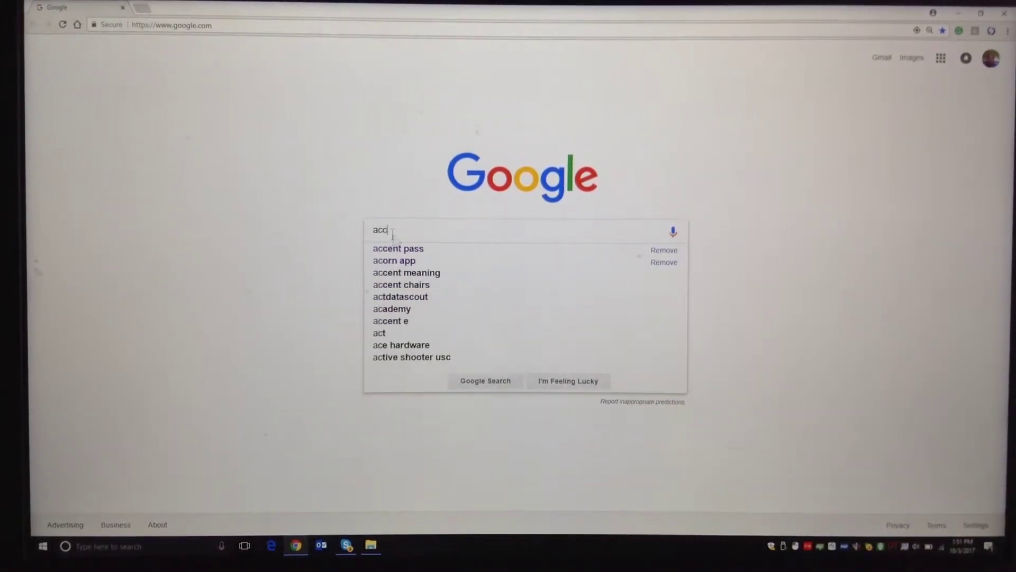
text(ent)
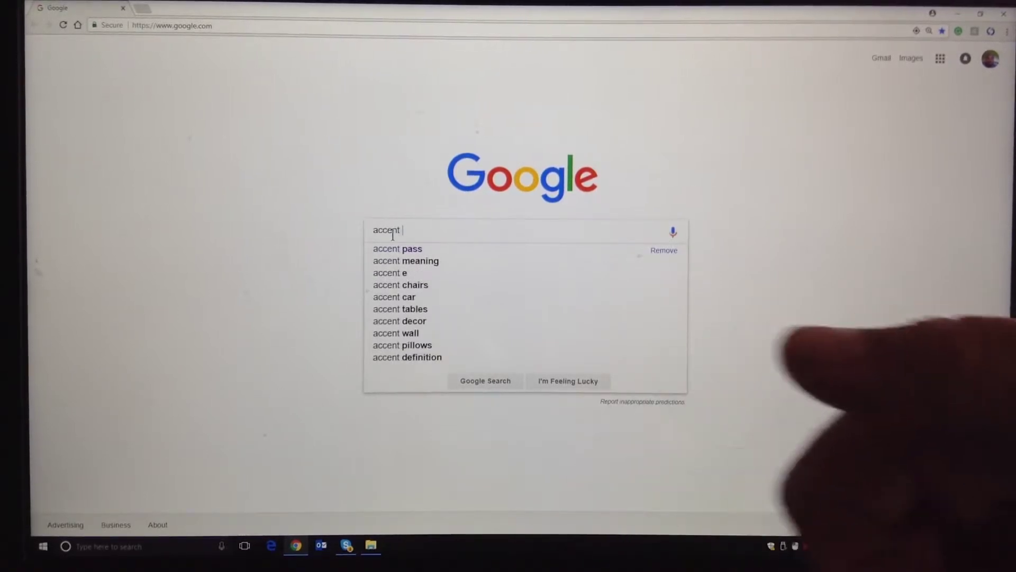
text( pass)
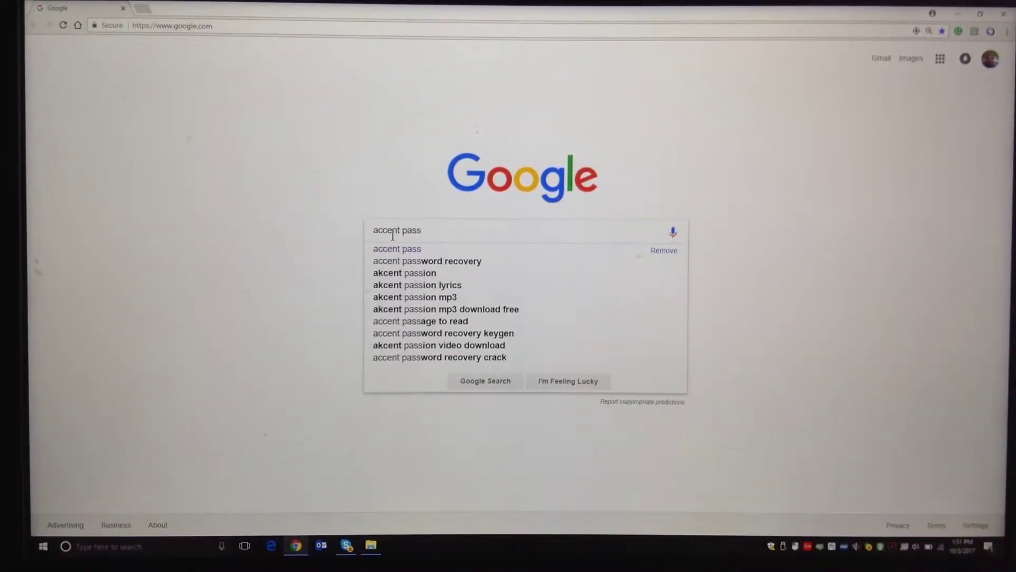
key(Return)
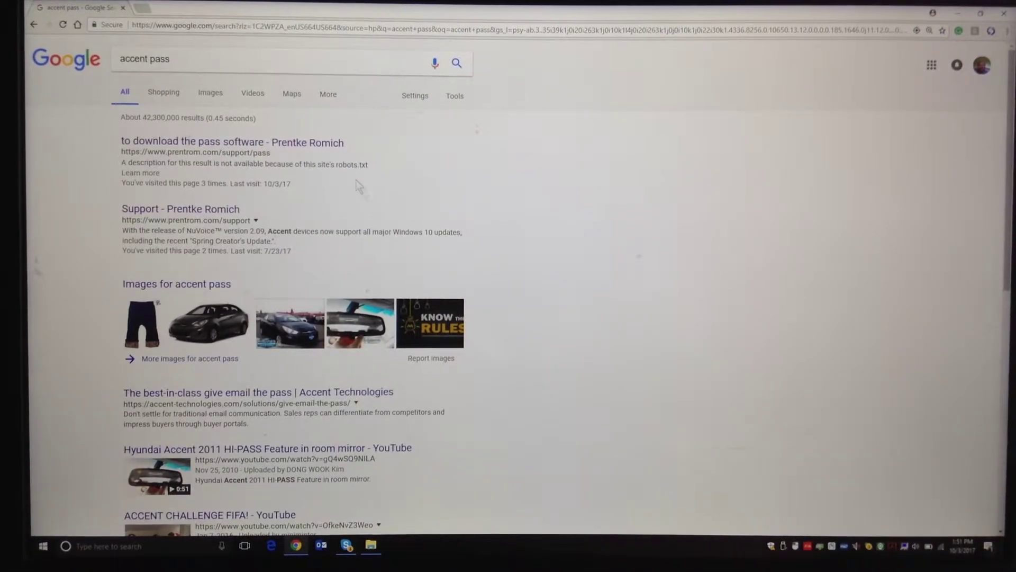
click(298, 142)
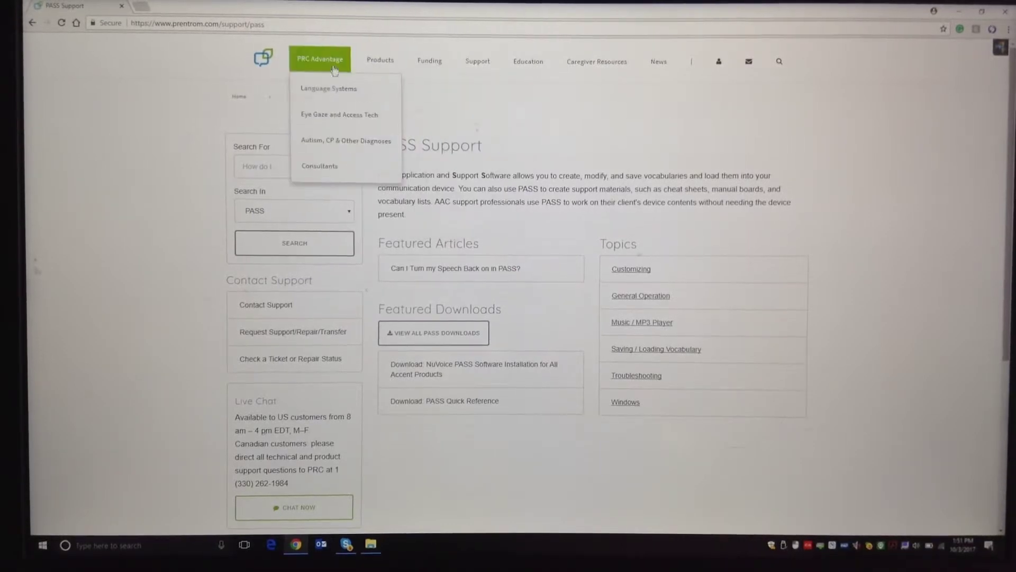
Open the 'NuVoice PASS Software Installation for All Accent Products' download article.
drag(264, 21, 156, 28)
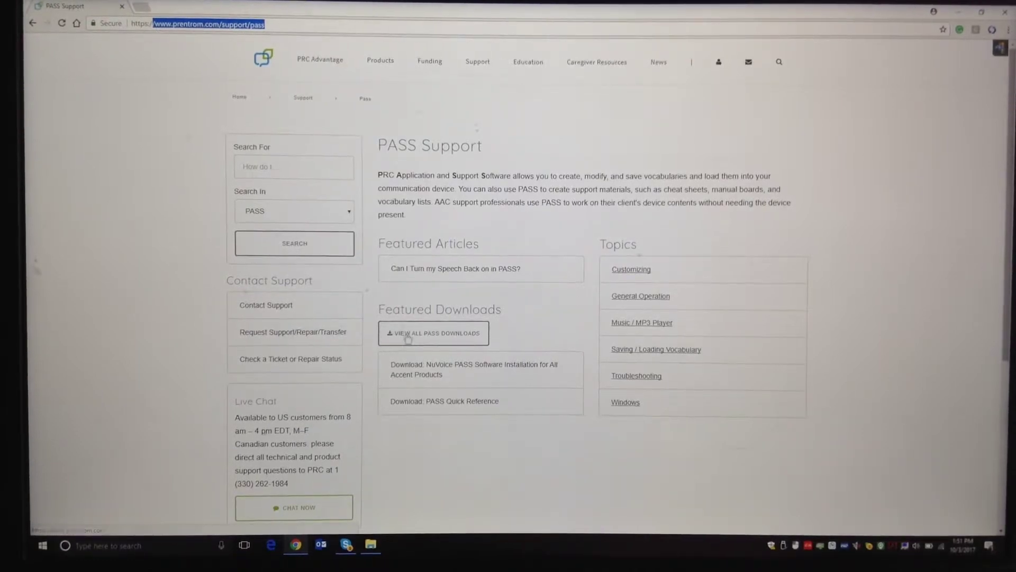
click(453, 378)
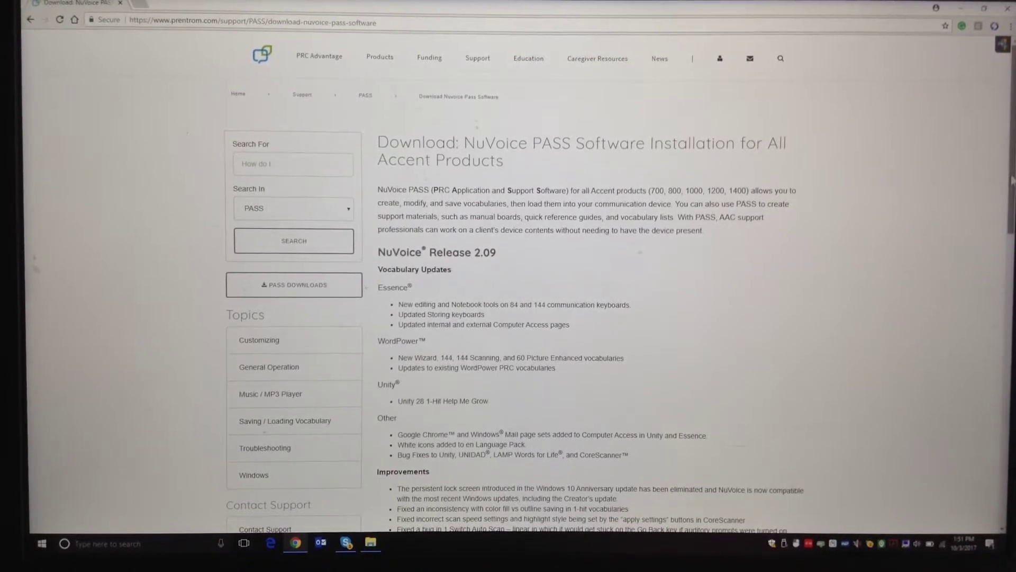
scroll(871, 219, down, 1)
scroll(641, 253, down, 1)
scroll(640, 252, down, 1)
scroll(640, 253, down, 1)
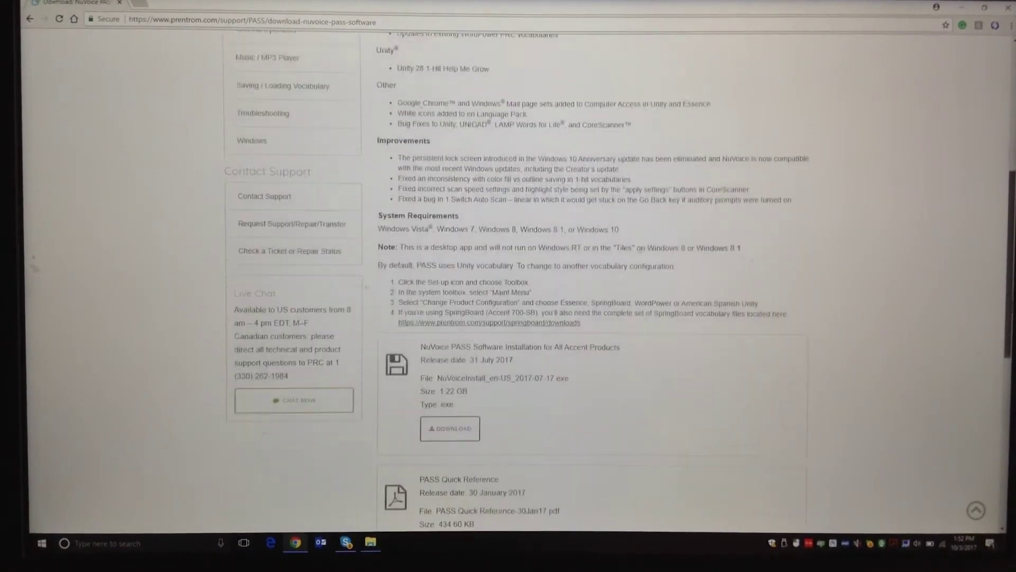
scroll(640, 253, down, 1)
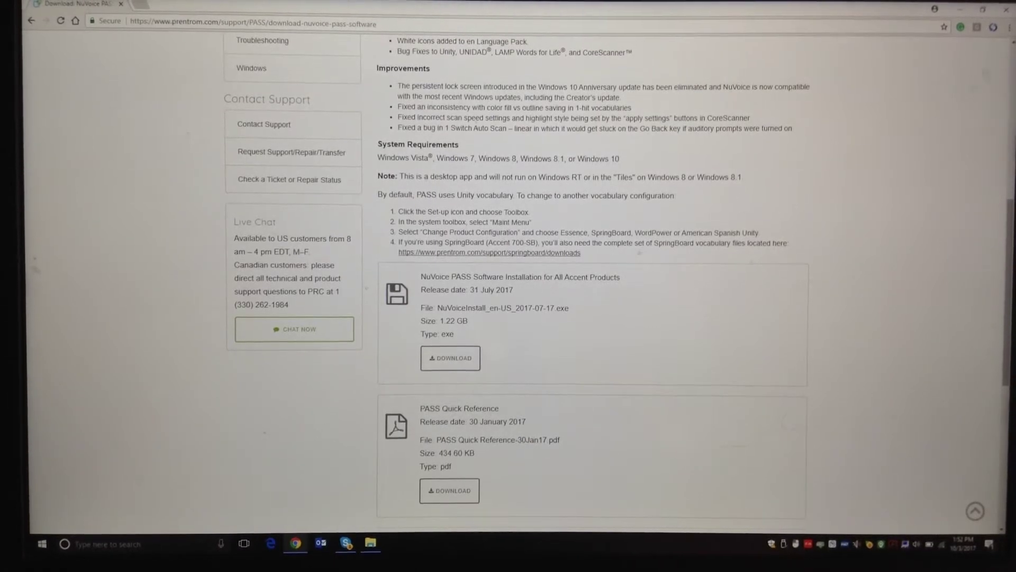
Minimize Chrome so the desktop with the NuVoice icons shows.
click(1005, 10)
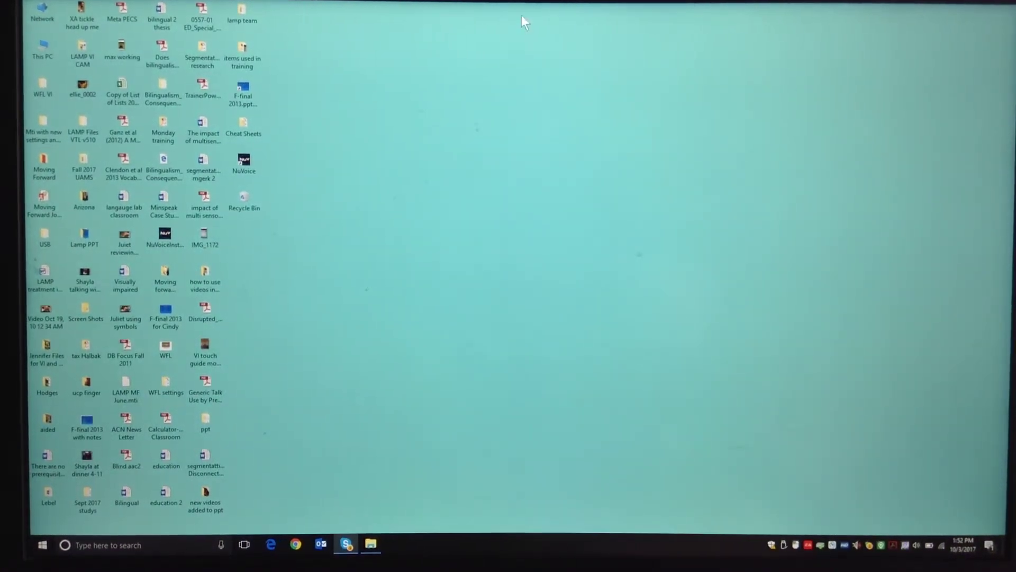
Start NuVoice PASS from its desktop icon and let it load.
double_click(241, 166)
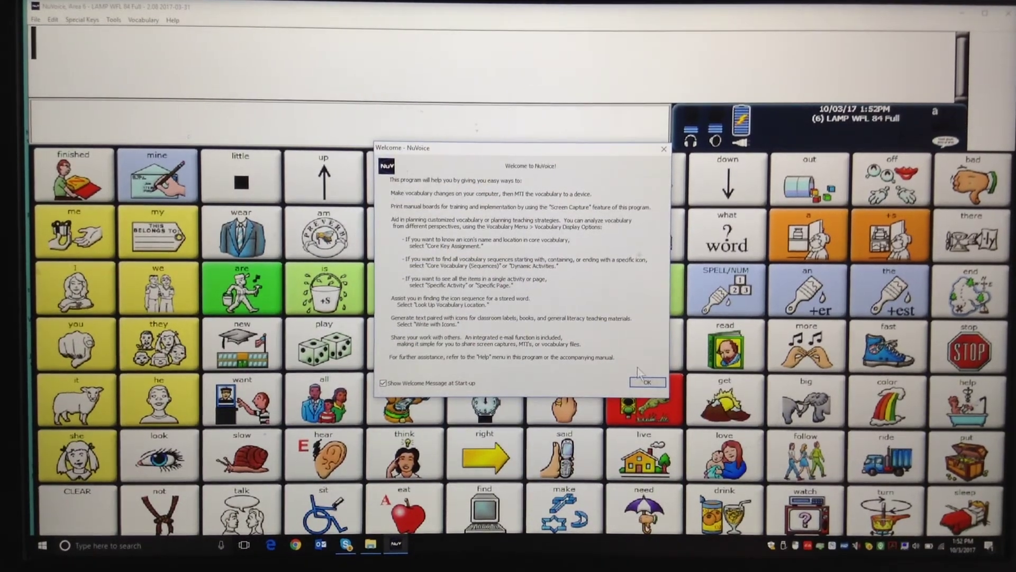
Close the 'Welcome - NuVoice' dialog with OK.
click(644, 381)
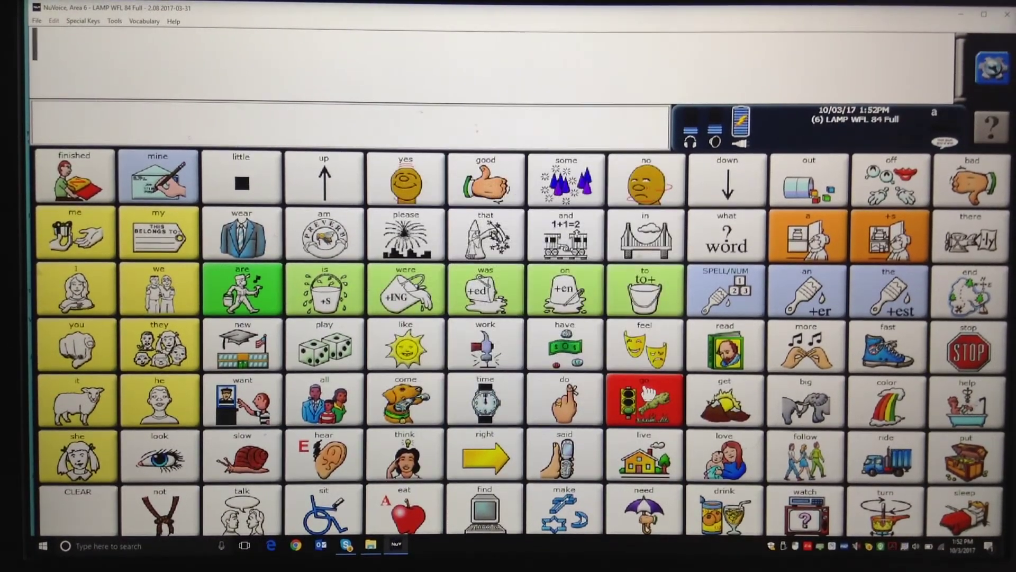